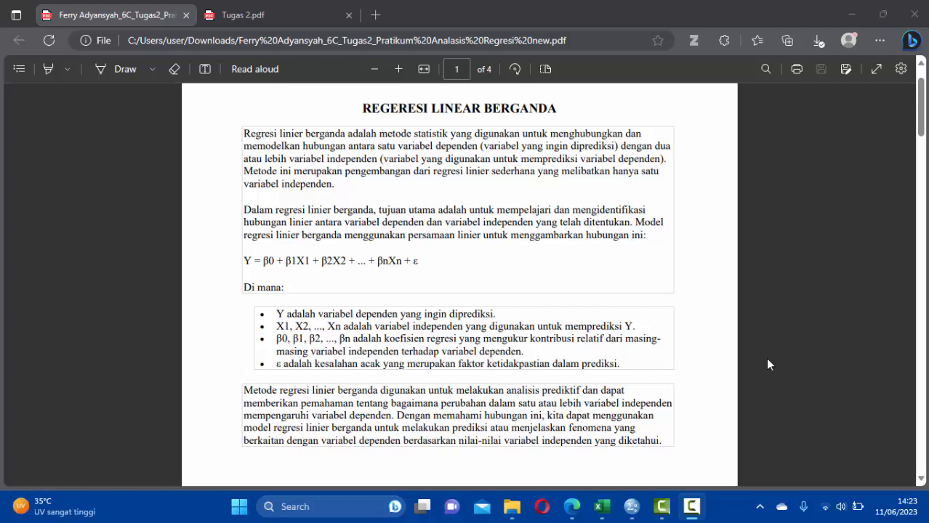
# Step: Review the respondent table in Tugas 2.pdf against the Motivasi, Minat and Prestasi data and variable definitions in SPSS
pyautogui.click(320, 18)
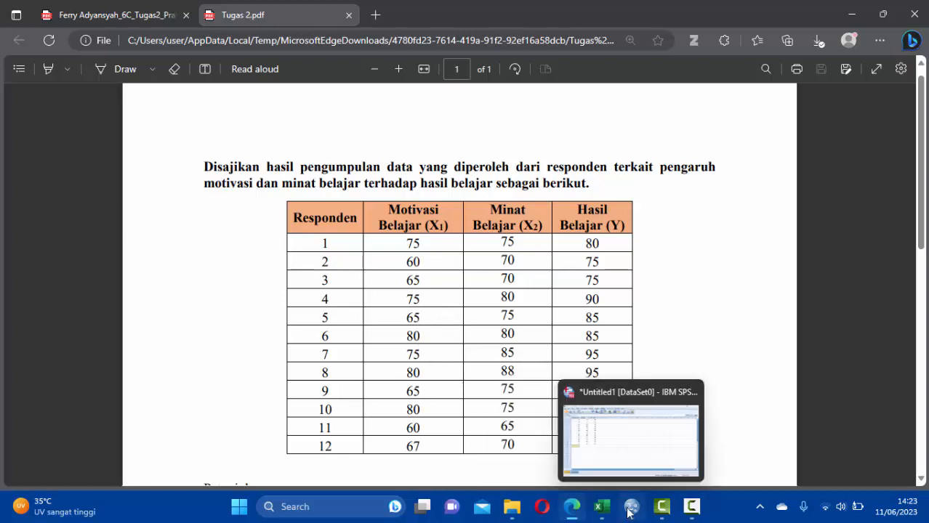
pyautogui.click(628, 432)
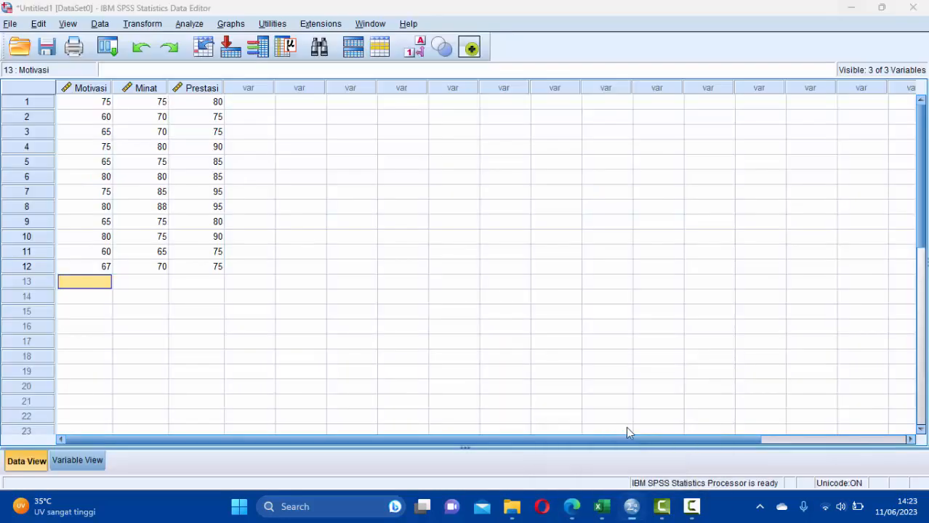
pyautogui.click(73, 461)
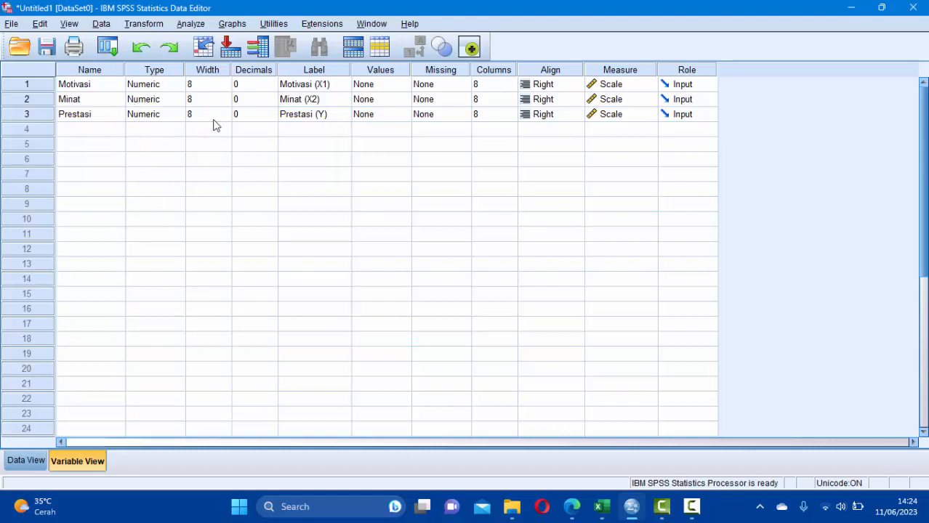
pyautogui.click(32, 460)
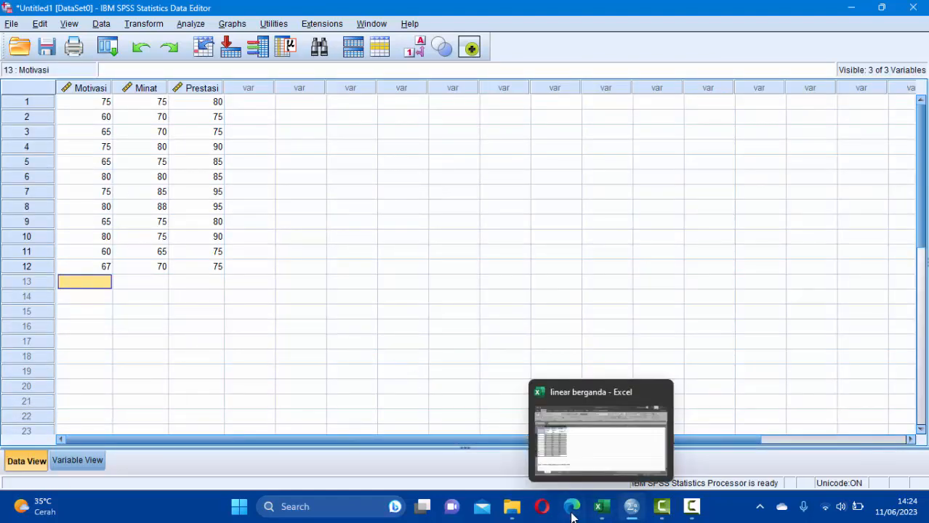
pyautogui.moveTo(571, 513)
pyautogui.click(560, 456)
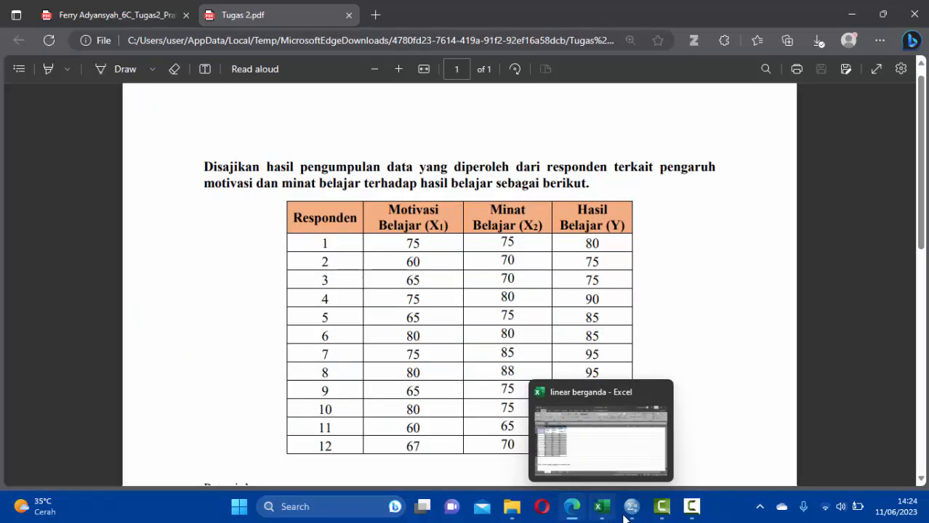
pyautogui.moveTo(630, 509)
pyautogui.click(613, 444)
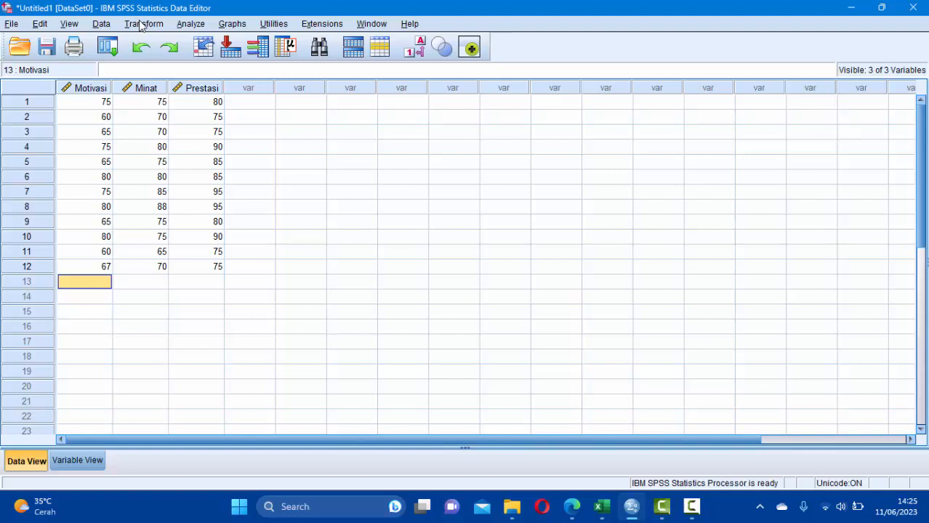
# Step: Set up a Linear Regression with Motivasi (X1) and Minat (X2) as independent variables and Prestasi (Y) as the dependent
pyautogui.click(191, 25)
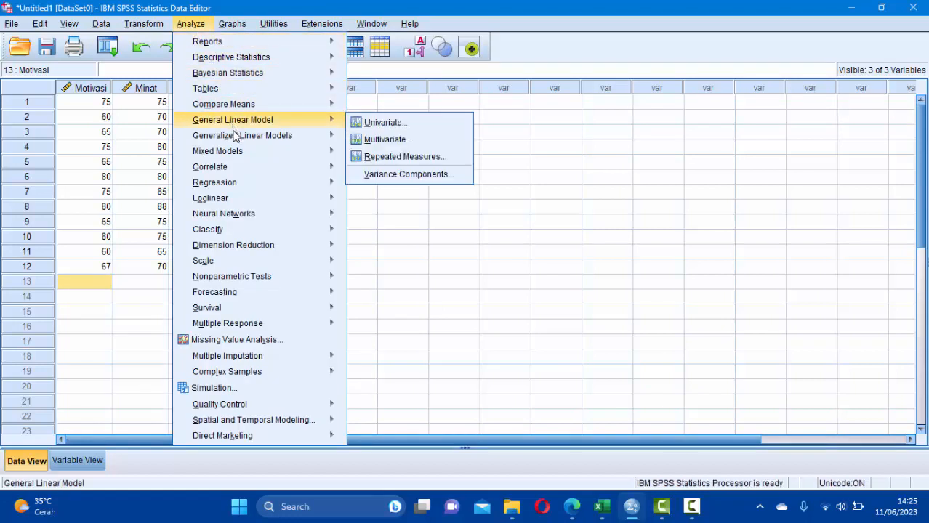
pyautogui.moveTo(235, 185)
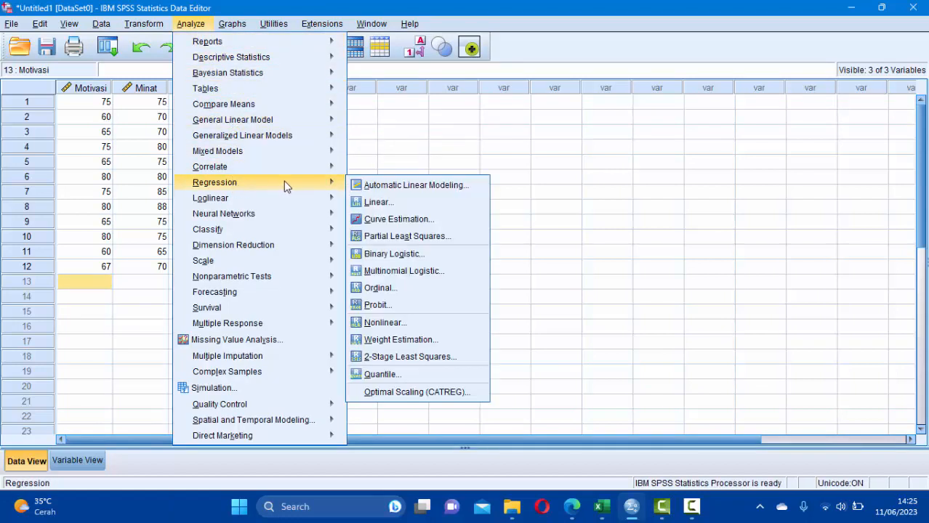
pyautogui.click(371, 204)
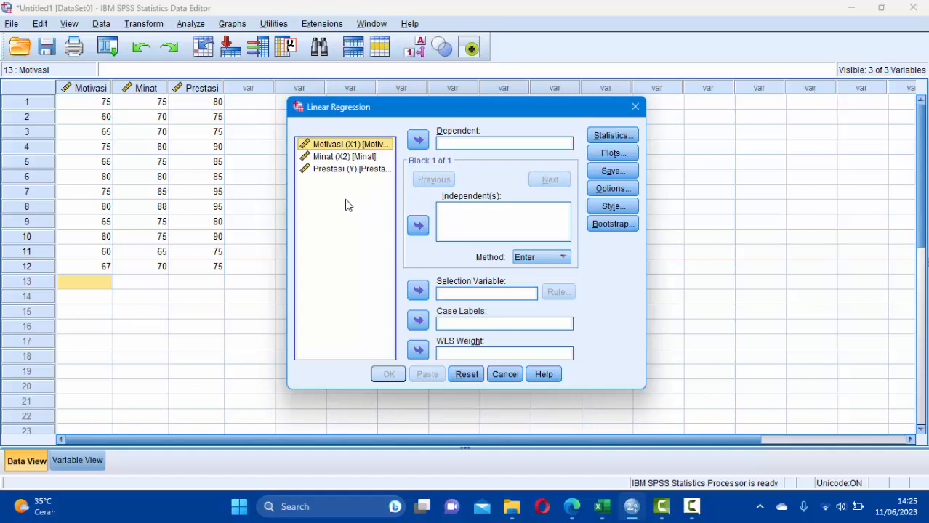
pyautogui.click(418, 226)
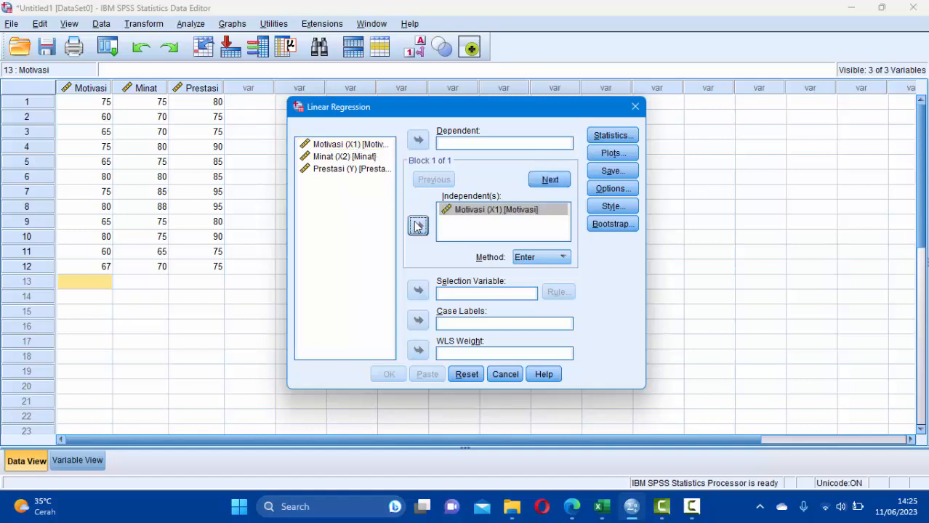
pyautogui.click(363, 158)
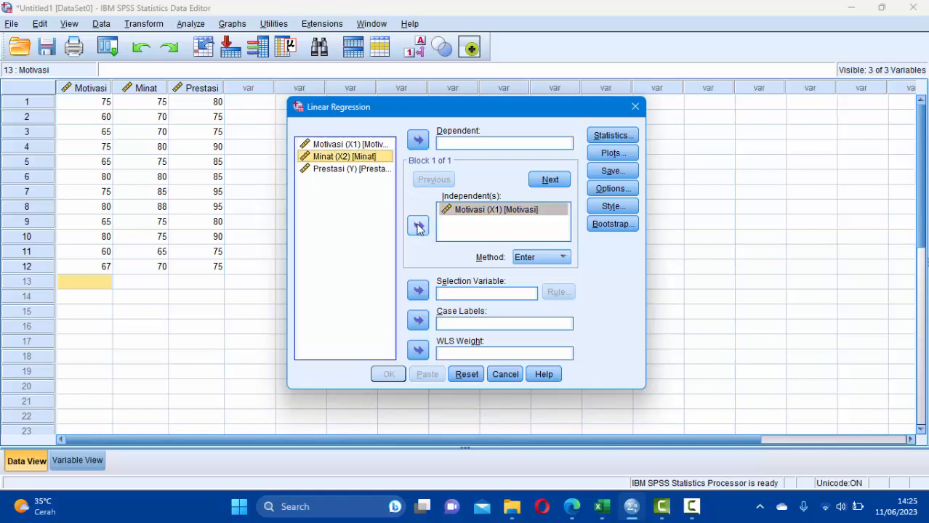
pyautogui.click(418, 227)
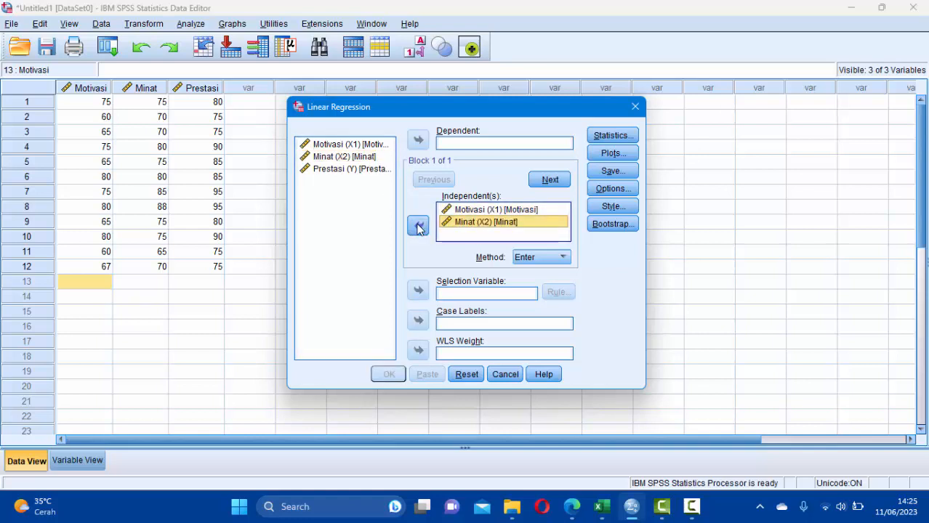
pyautogui.click(360, 169)
pyautogui.click(418, 146)
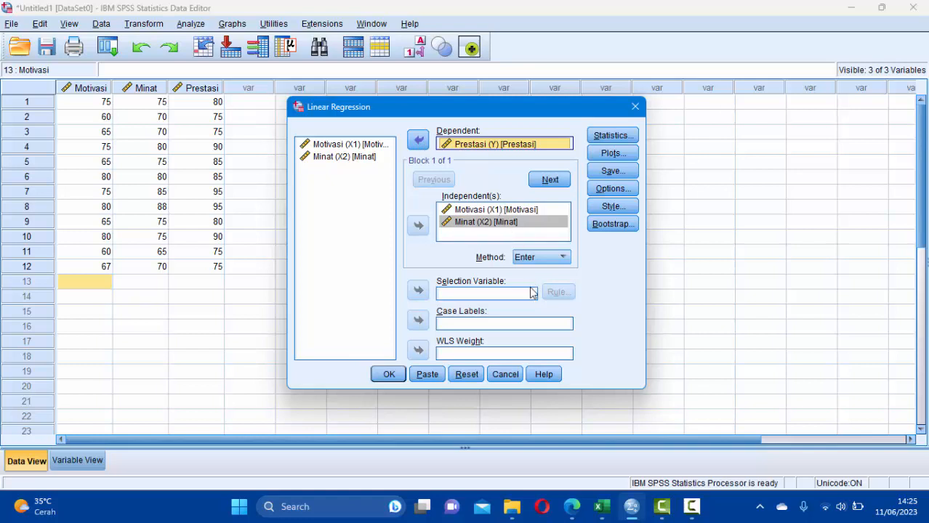
# Step: Run the regression with the Enter method, keeping Estimates and Model fit as the selected statistics
pyautogui.click(538, 259)
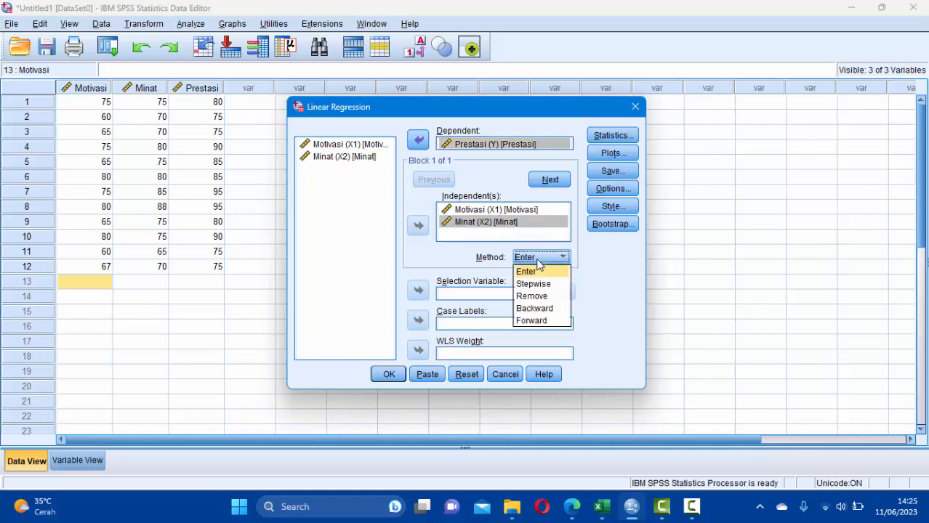
pyautogui.click(538, 261)
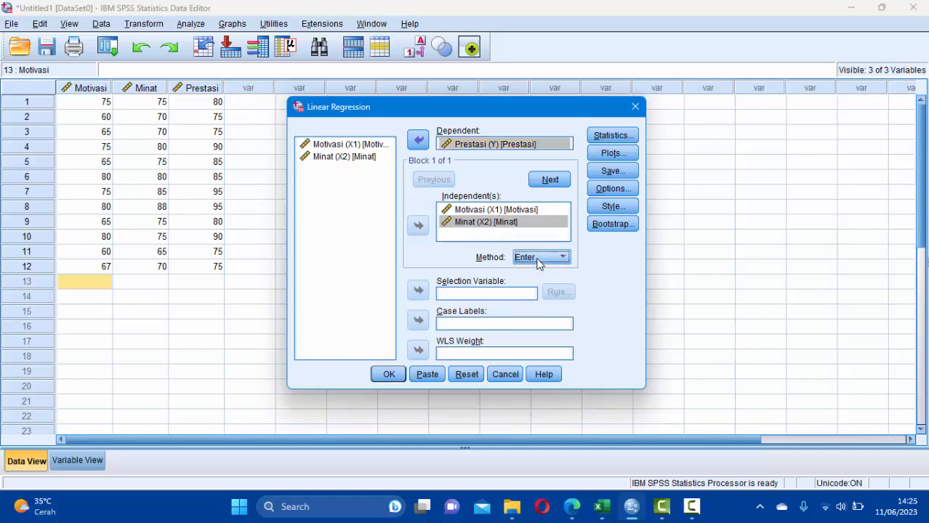
pyautogui.click(602, 138)
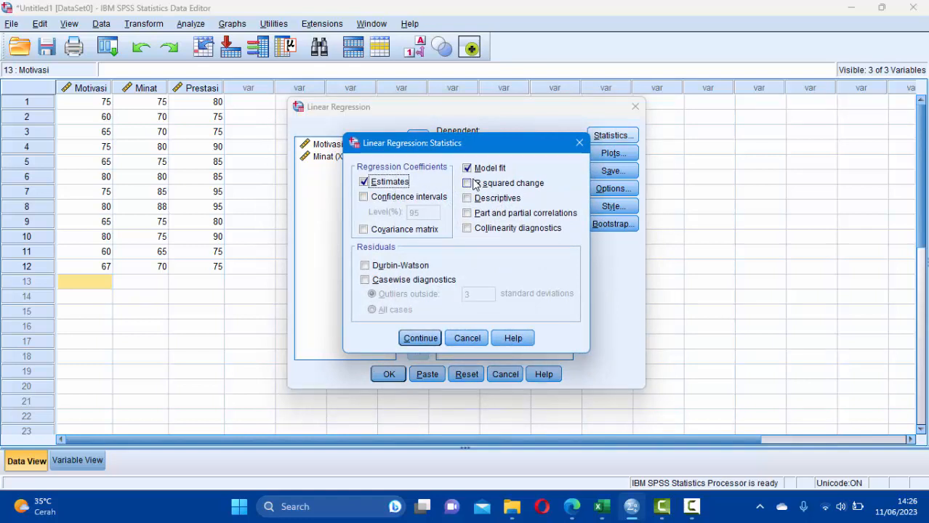
pyautogui.click(422, 340)
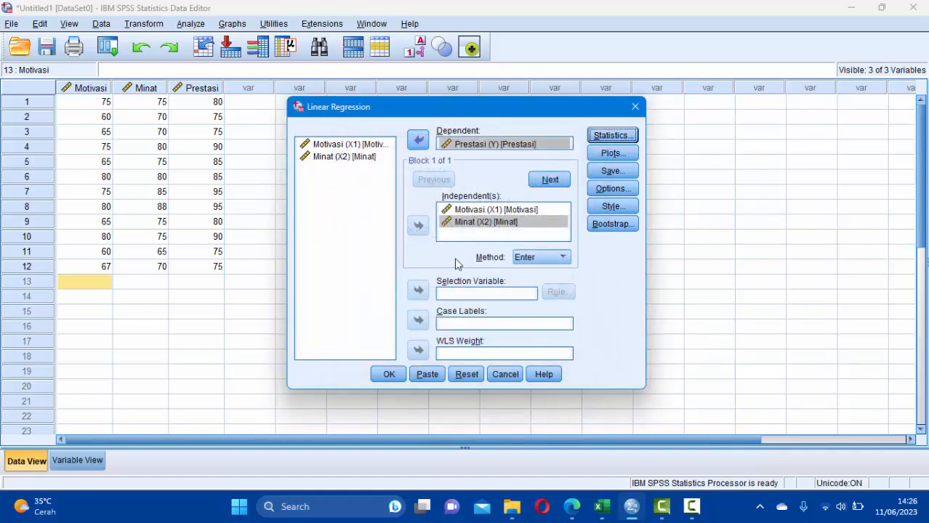
pyautogui.click(389, 375)
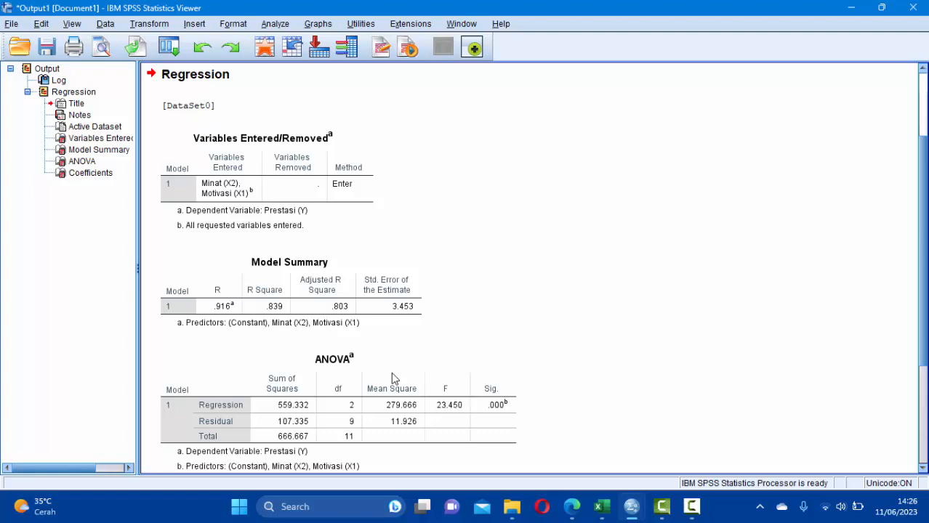
# Step: Arrange the regression output side by side with the multiple linear regression report PDF, showing its Output Variables Entered/Removed section
pyautogui.press('super+Right')
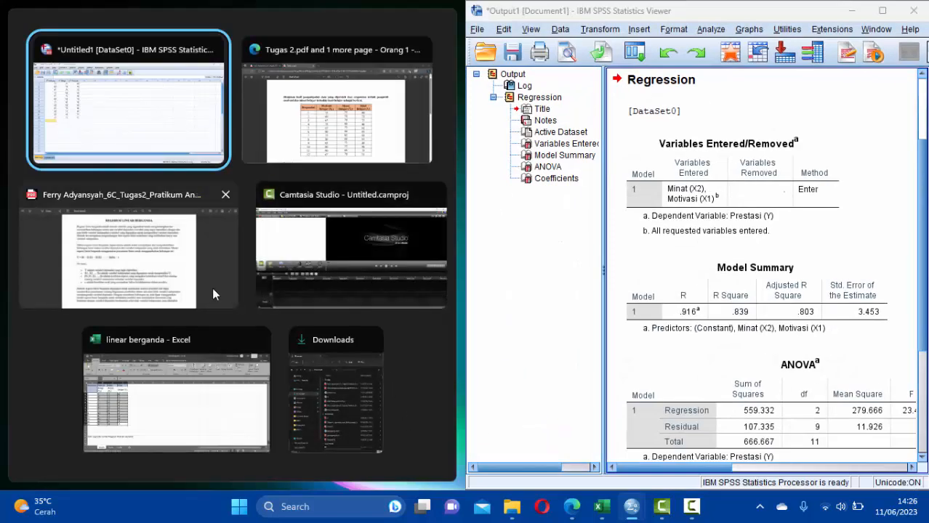
pyautogui.click(176, 273)
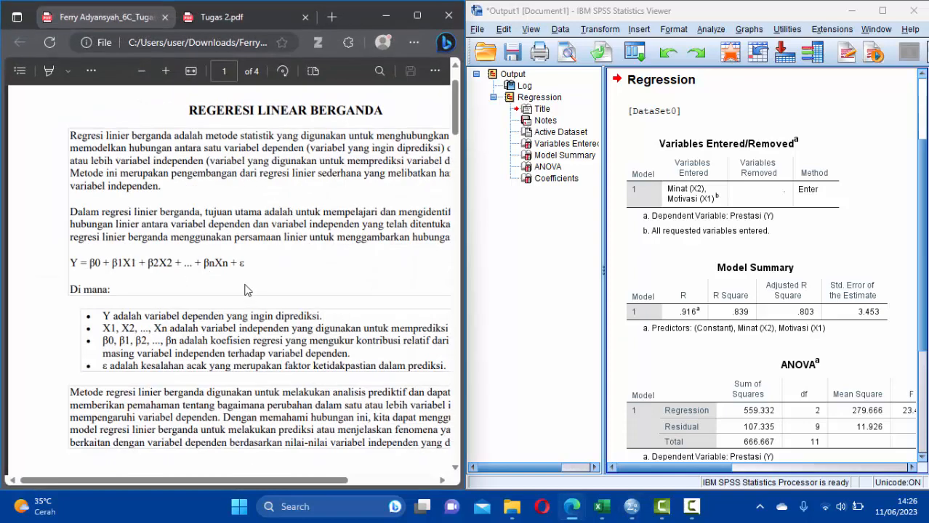
pyautogui.scroll(-5, 245, 290)
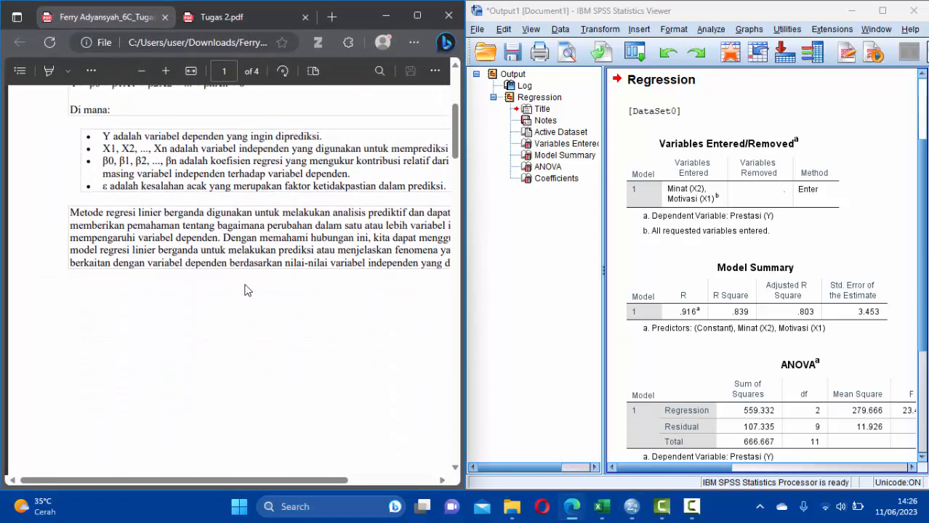
pyautogui.scroll(-5, 245, 291)
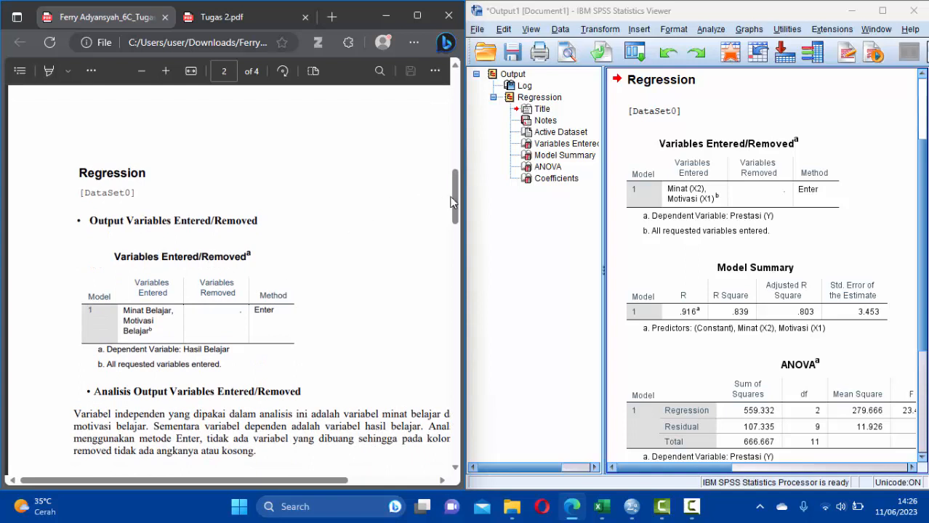
pyautogui.moveTo(454, 196); pyautogui.dragTo(456, 208)
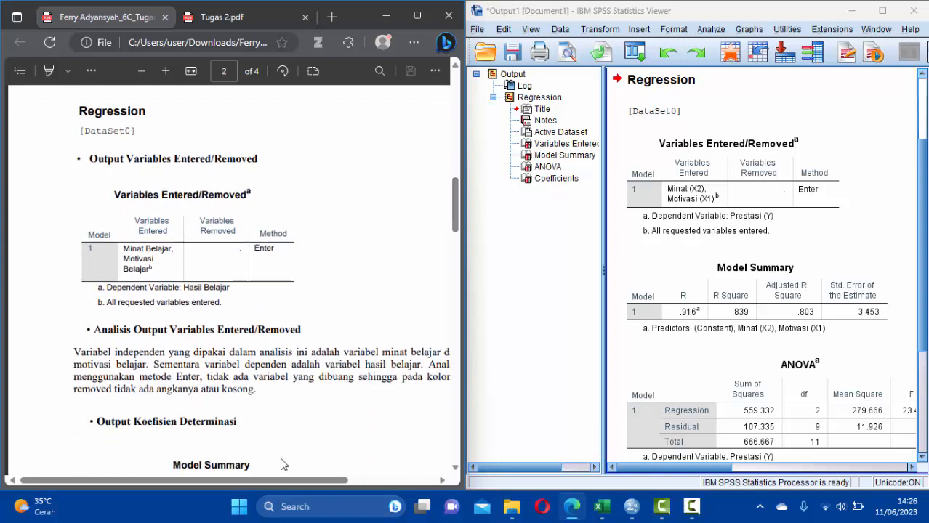
pyautogui.moveTo(276, 481); pyautogui.dragTo(307, 481)
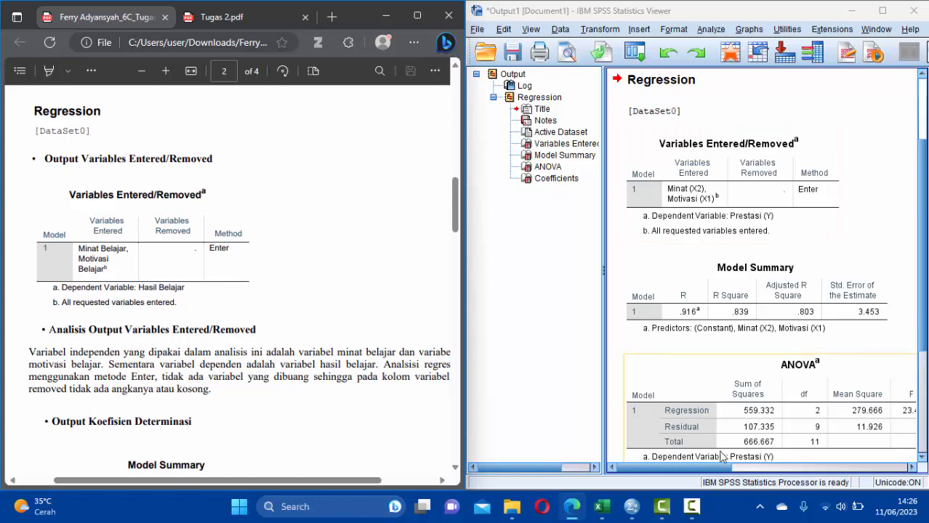
# Step: Compare the Variables Entered/Removed table in the output with the report's written analysis, reducing the PDF zoom to fit its text
pyautogui.moveTo(709, 468)
pyautogui.mouseDown()
pyautogui.moveTo(725, 467)
pyautogui.moveTo(701, 468)
pyautogui.mouseUp()
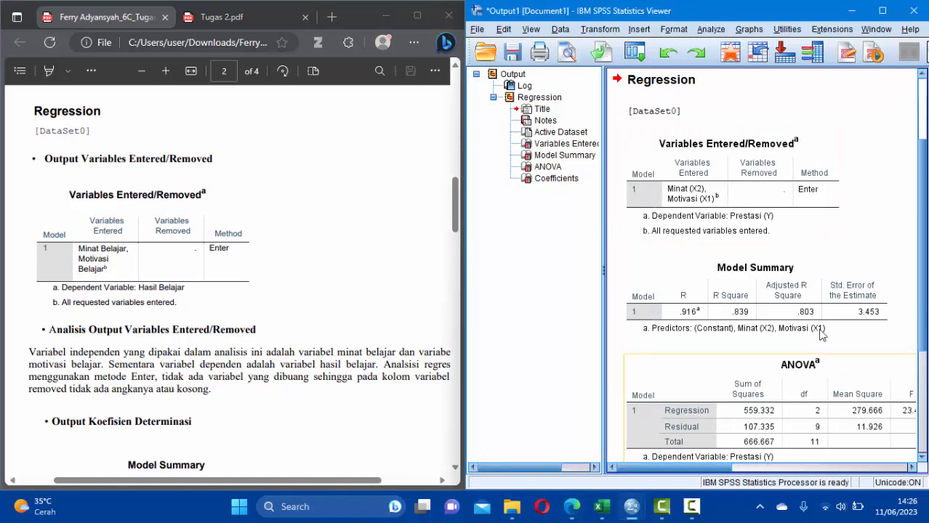
pyautogui.moveTo(924, 269); pyautogui.dragTo(925, 303)
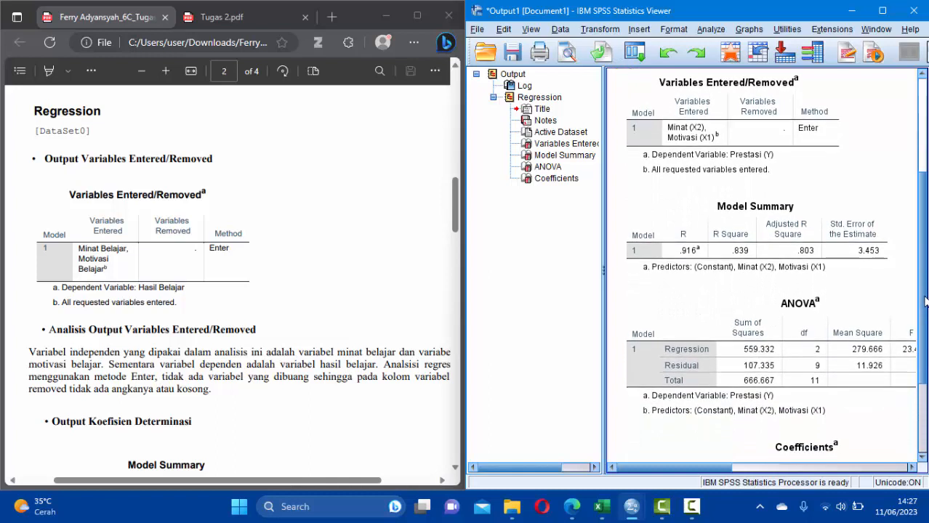
pyautogui.click(776, 144)
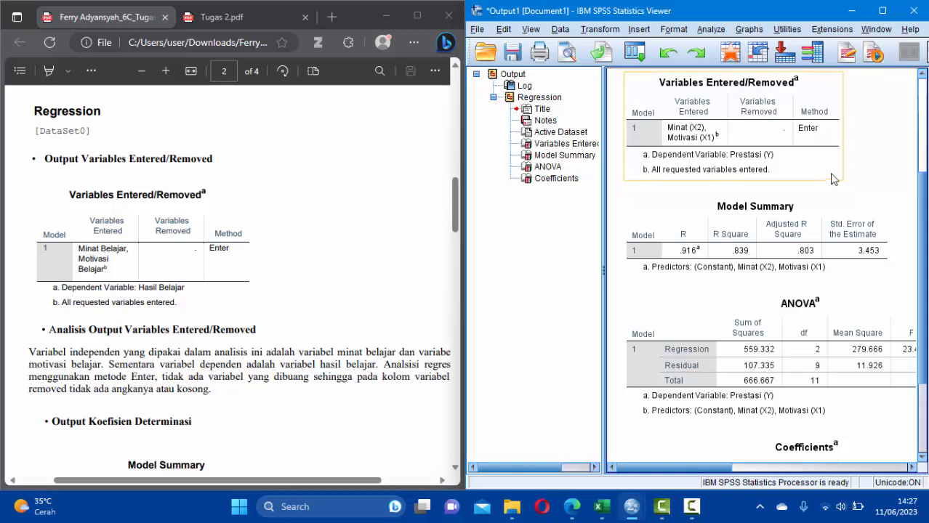
pyautogui.click(875, 227)
pyautogui.click(887, 170)
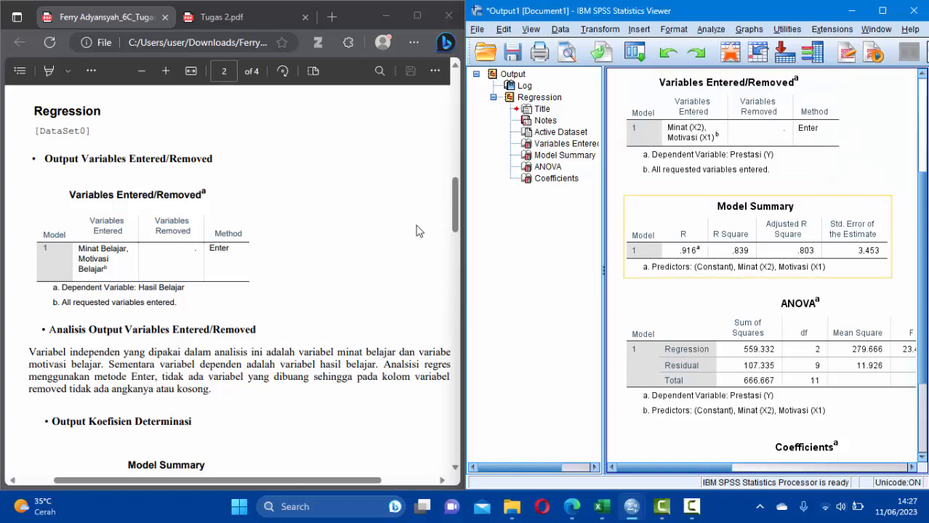
pyautogui.click(340, 262)
pyautogui.scroll(-1, 340, 261)
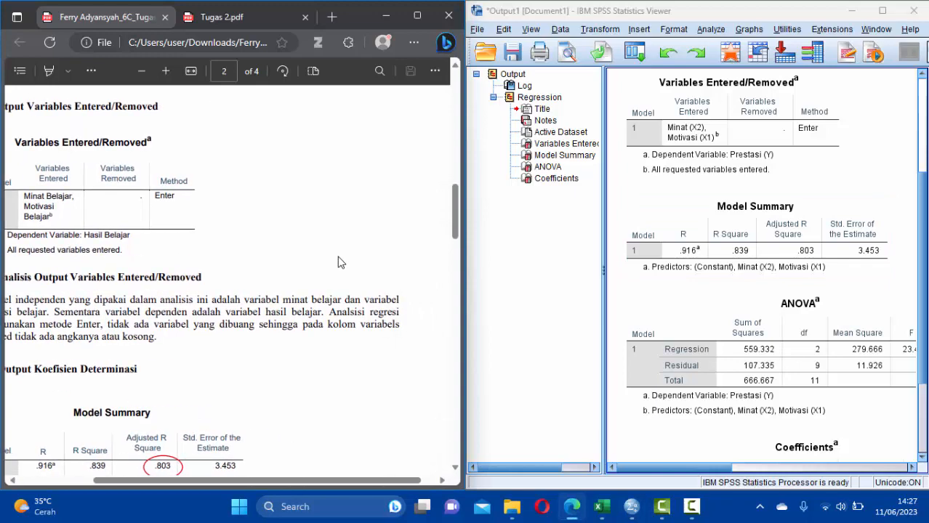
pyautogui.click(142, 70)
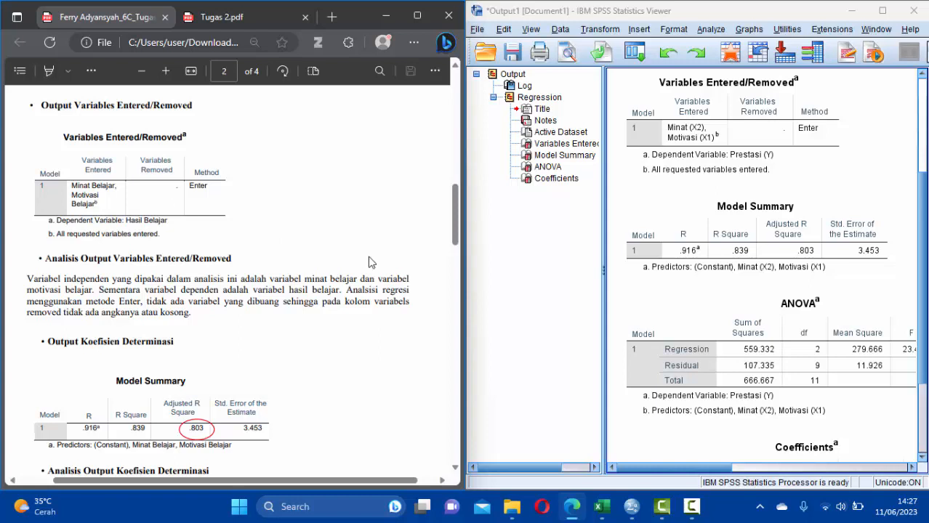
pyautogui.click(694, 173)
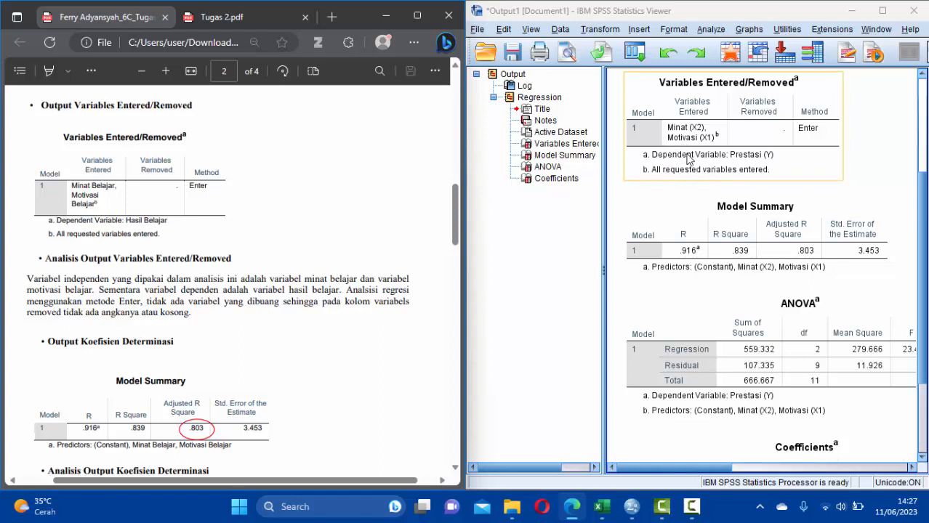
pyautogui.click(663, 213)
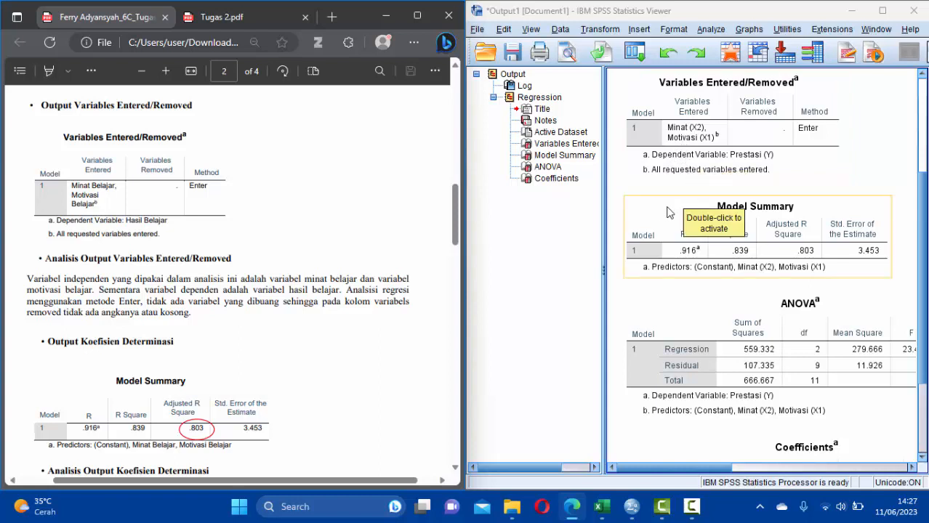
pyautogui.click(626, 195)
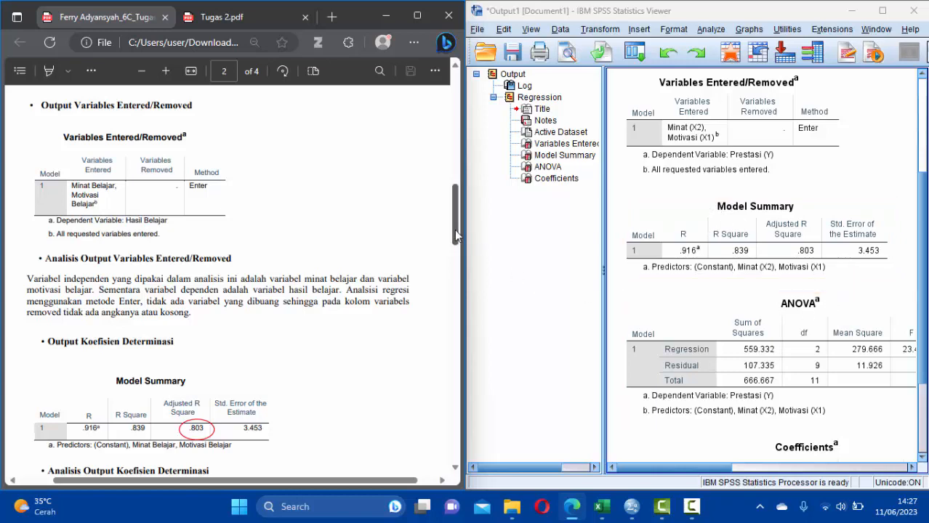
# Step: Compare the Model Summary table in the regression output with the report's Koefisien Determinasi section, examining the Adjusted R Square analysis
pyautogui.moveTo(454, 230); pyautogui.dragTo(451, 256)
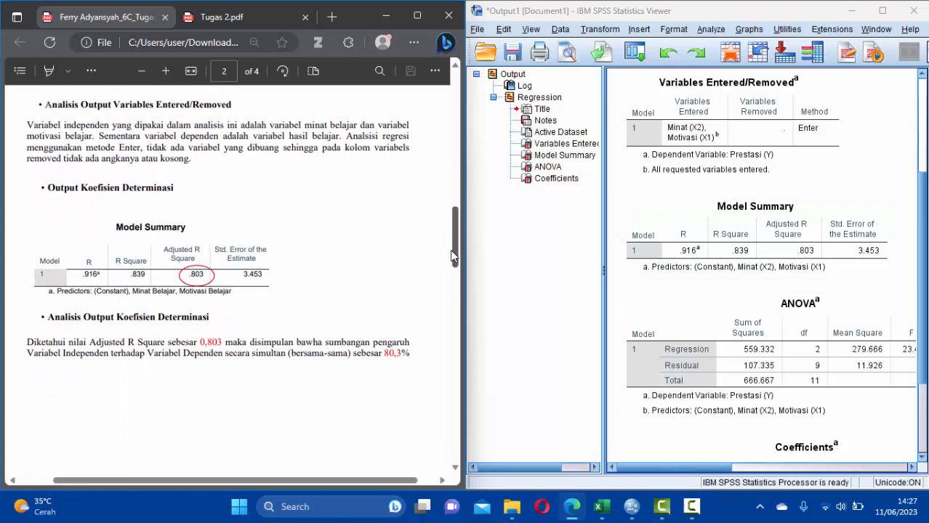
pyautogui.click(923, 166)
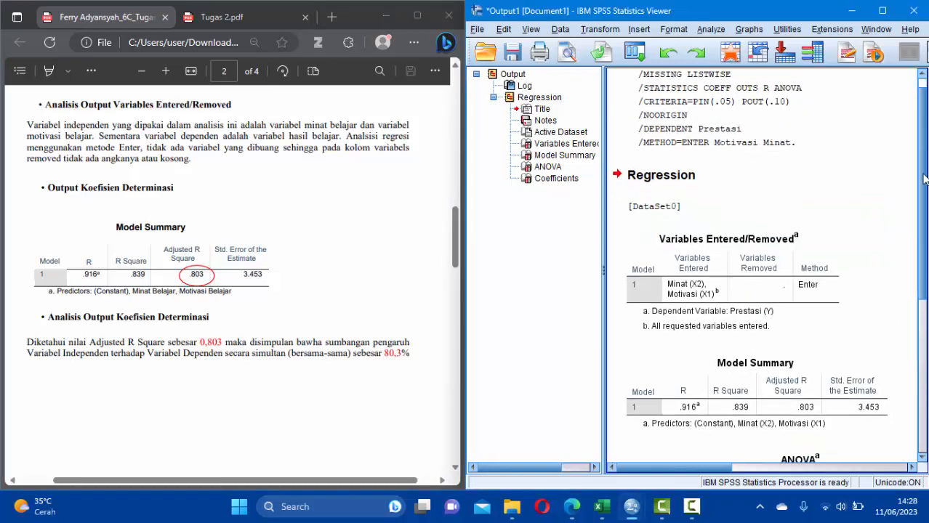
pyautogui.moveTo(923, 179); pyautogui.dragTo(925, 243)
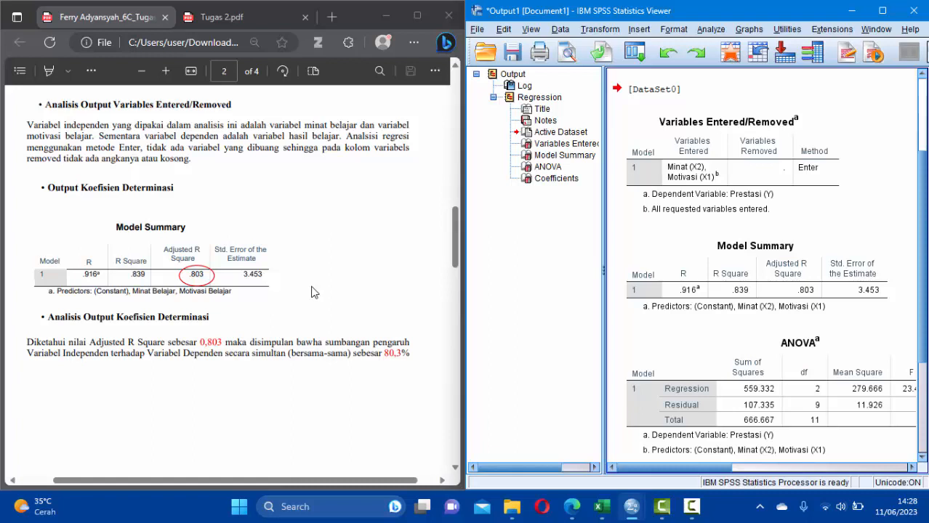
pyautogui.moveTo(459, 253)
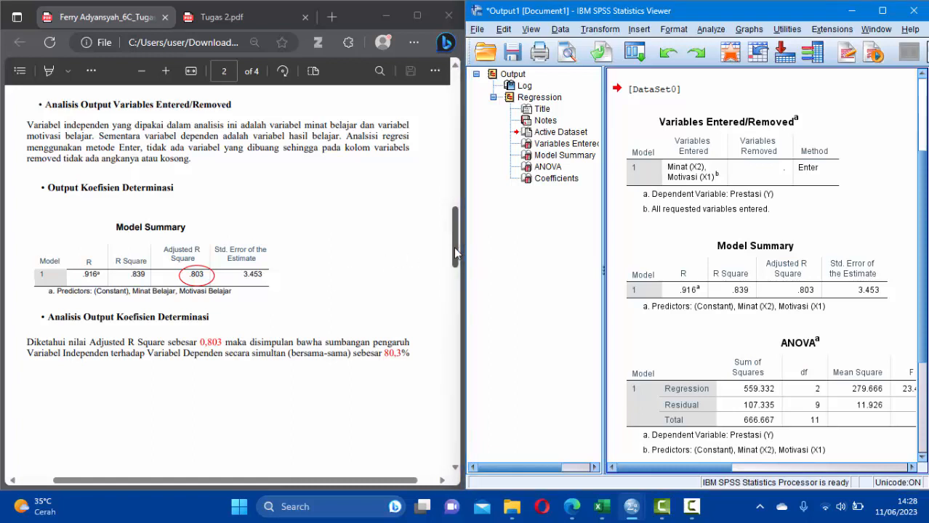
pyautogui.moveTo(454, 246); pyautogui.dragTo(452, 259)
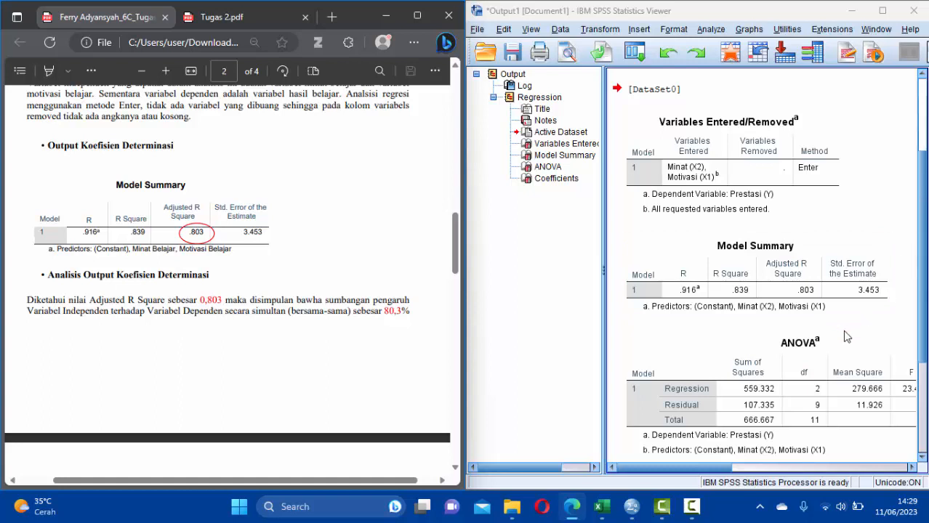
# Step: Examine the ANOVA table in the output, including its F and Sig. columns, against the report's Uji F (Simultan) analysis
pyautogui.click(844, 328)
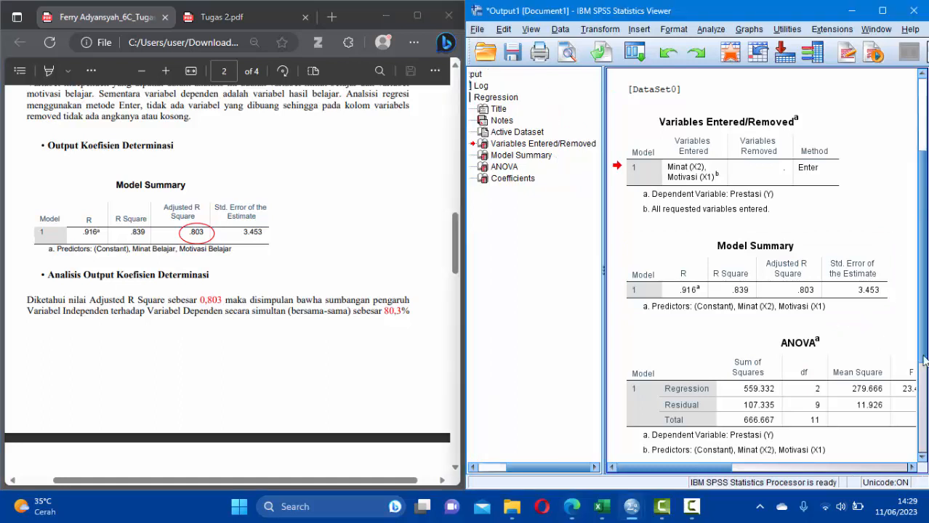
pyautogui.scroll(-3, 924, 387)
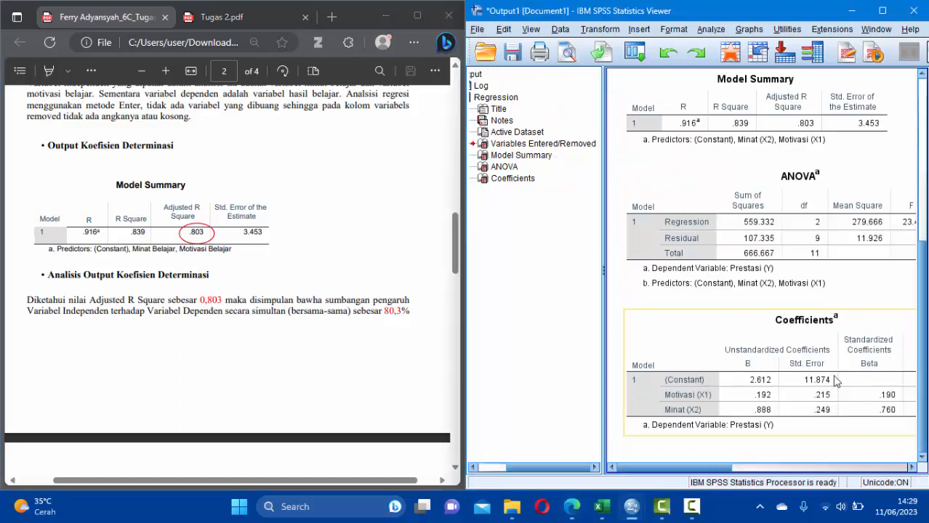
pyautogui.moveTo(726, 469)
pyautogui.mouseDown()
pyautogui.moveTo(754, 475)
pyautogui.moveTo(739, 473)
pyautogui.mouseUp()
pyautogui.click(340, 330)
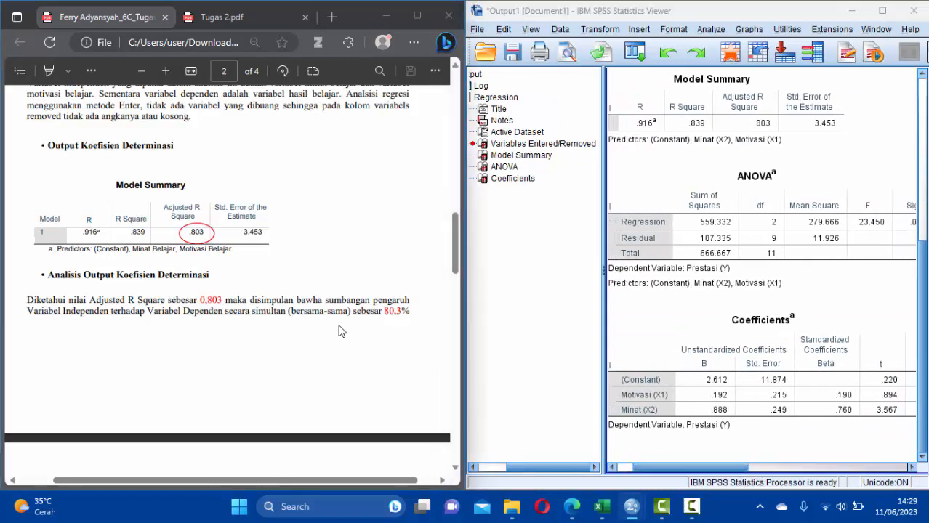
pyautogui.scroll(-5, 340, 330)
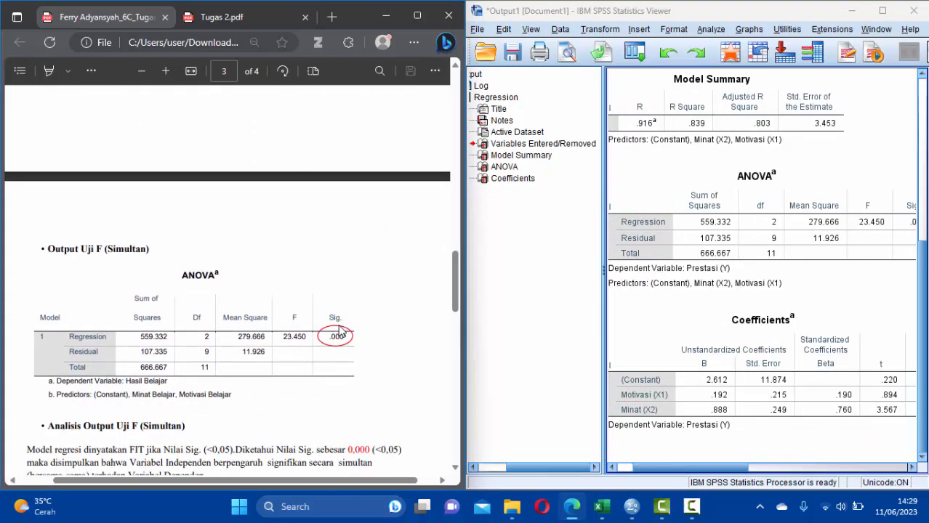
pyautogui.scroll(-1, 340, 330)
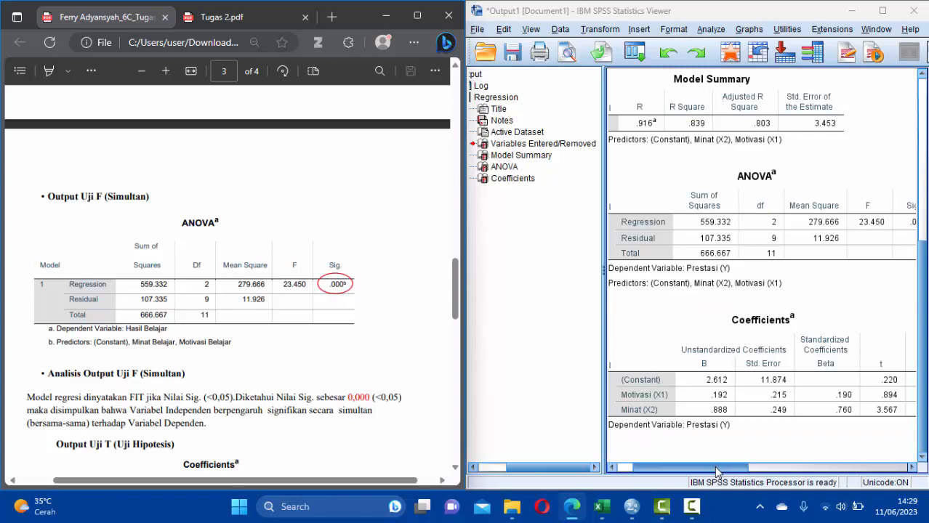
pyautogui.moveTo(706, 468); pyautogui.dragTo(731, 468)
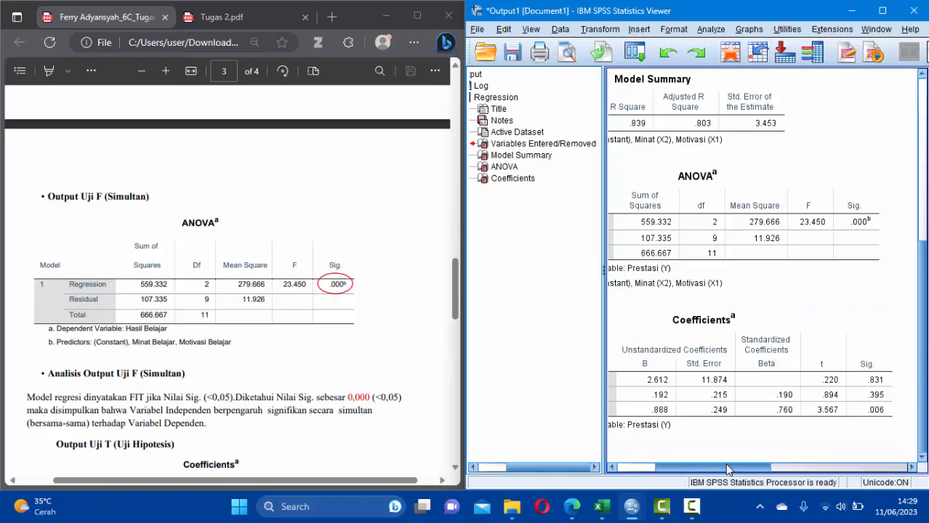
pyautogui.moveTo(728, 469); pyautogui.dragTo(702, 469)
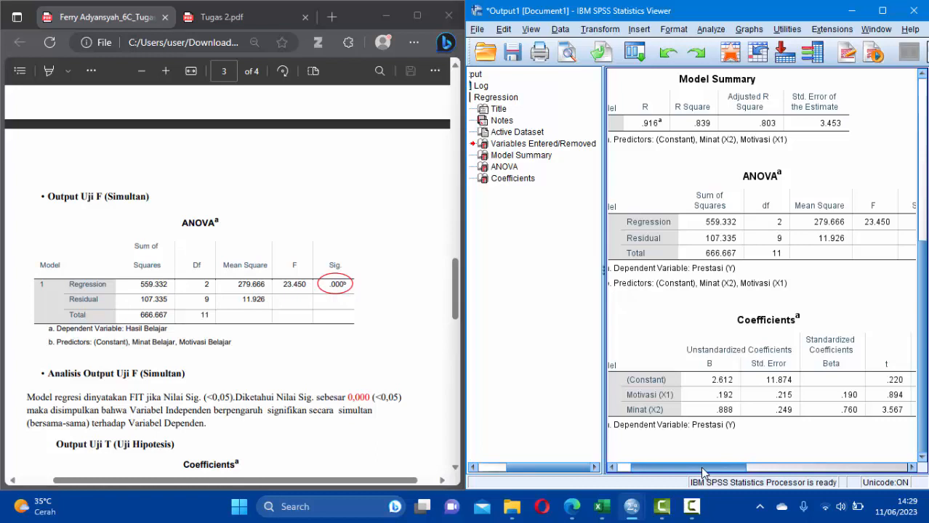
pyautogui.moveTo(700, 466); pyautogui.dragTo(724, 465)
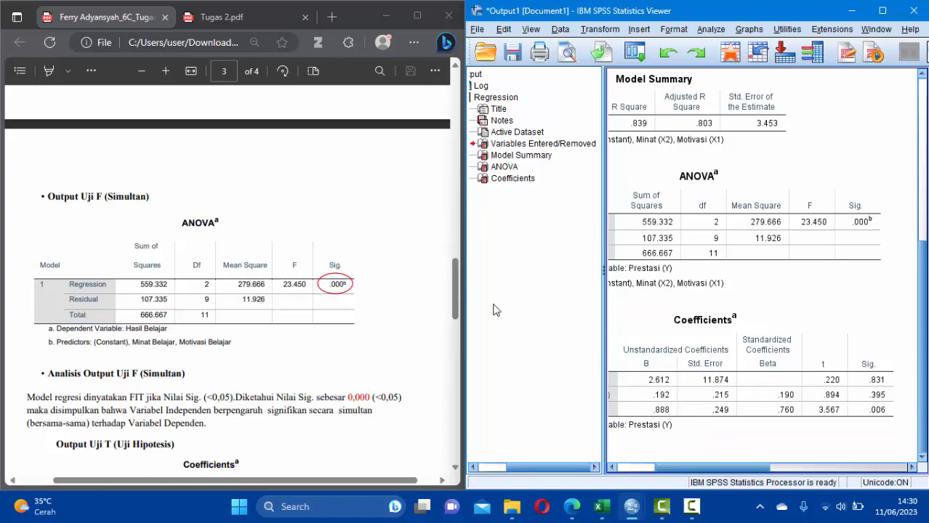
# Step: Compare the Coefficients table in the output with the report's Uji T (Uji Hipotesis) table, test criteria and analysis
pyautogui.click(453, 294)
pyautogui.moveTo(452, 290); pyautogui.dragTo(450, 348)
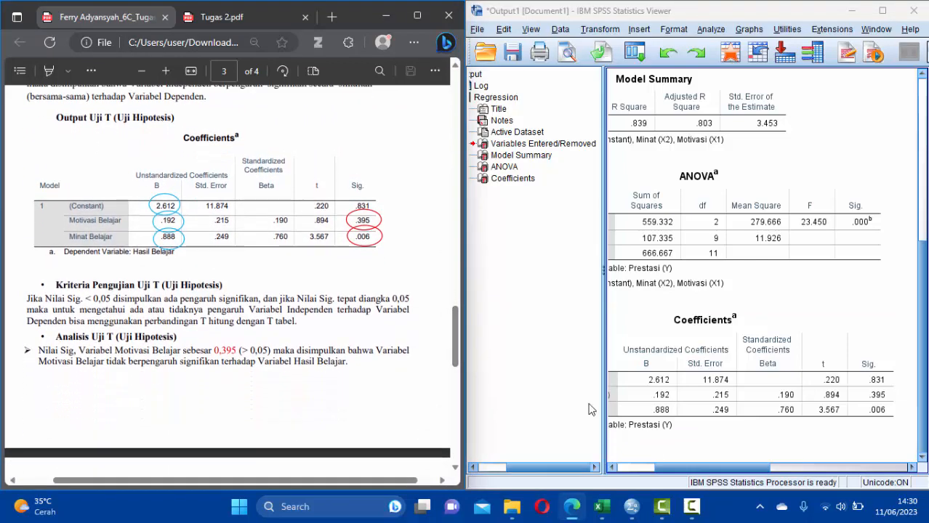
pyautogui.moveTo(679, 469); pyautogui.dragTo(650, 477)
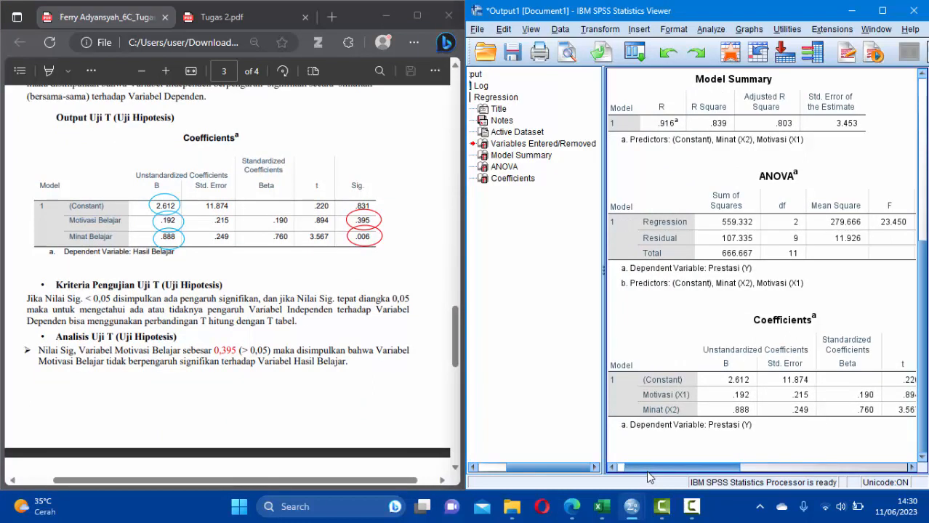